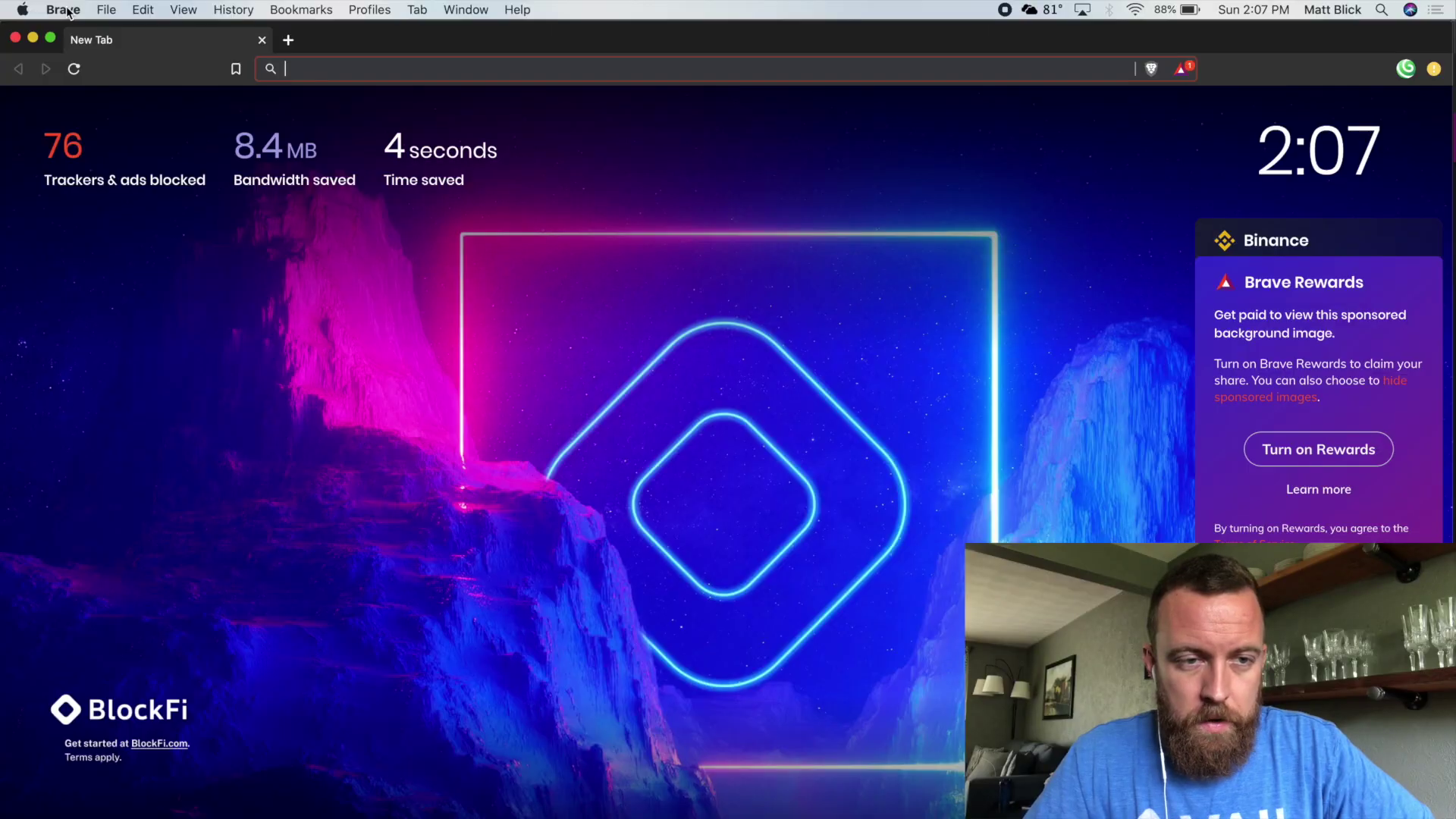
# Step: Open Clear Browsing Data from the Brave menu and set the time range to All time
pyautogui.click(65, 10)
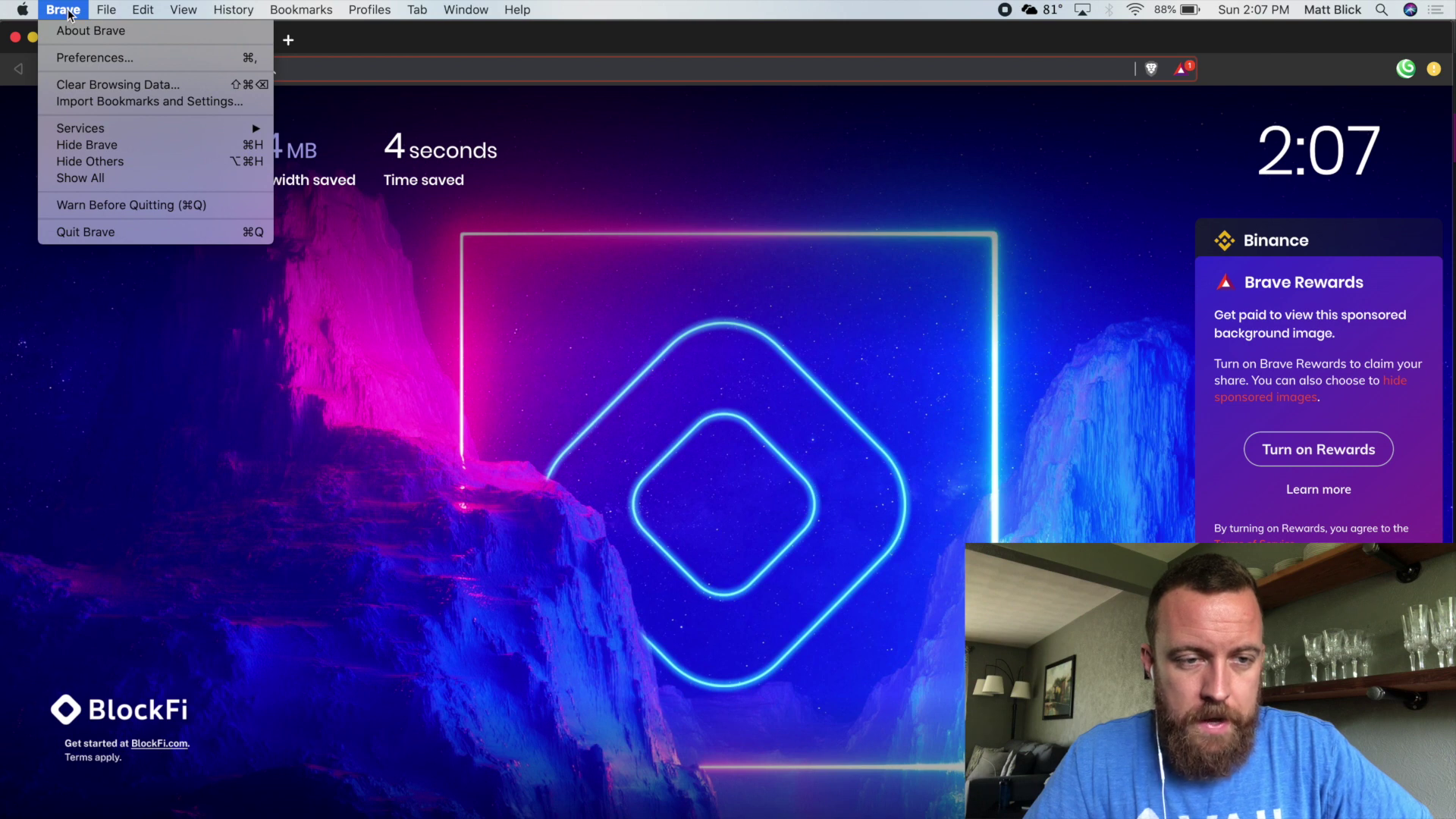
pyautogui.click(76, 79)
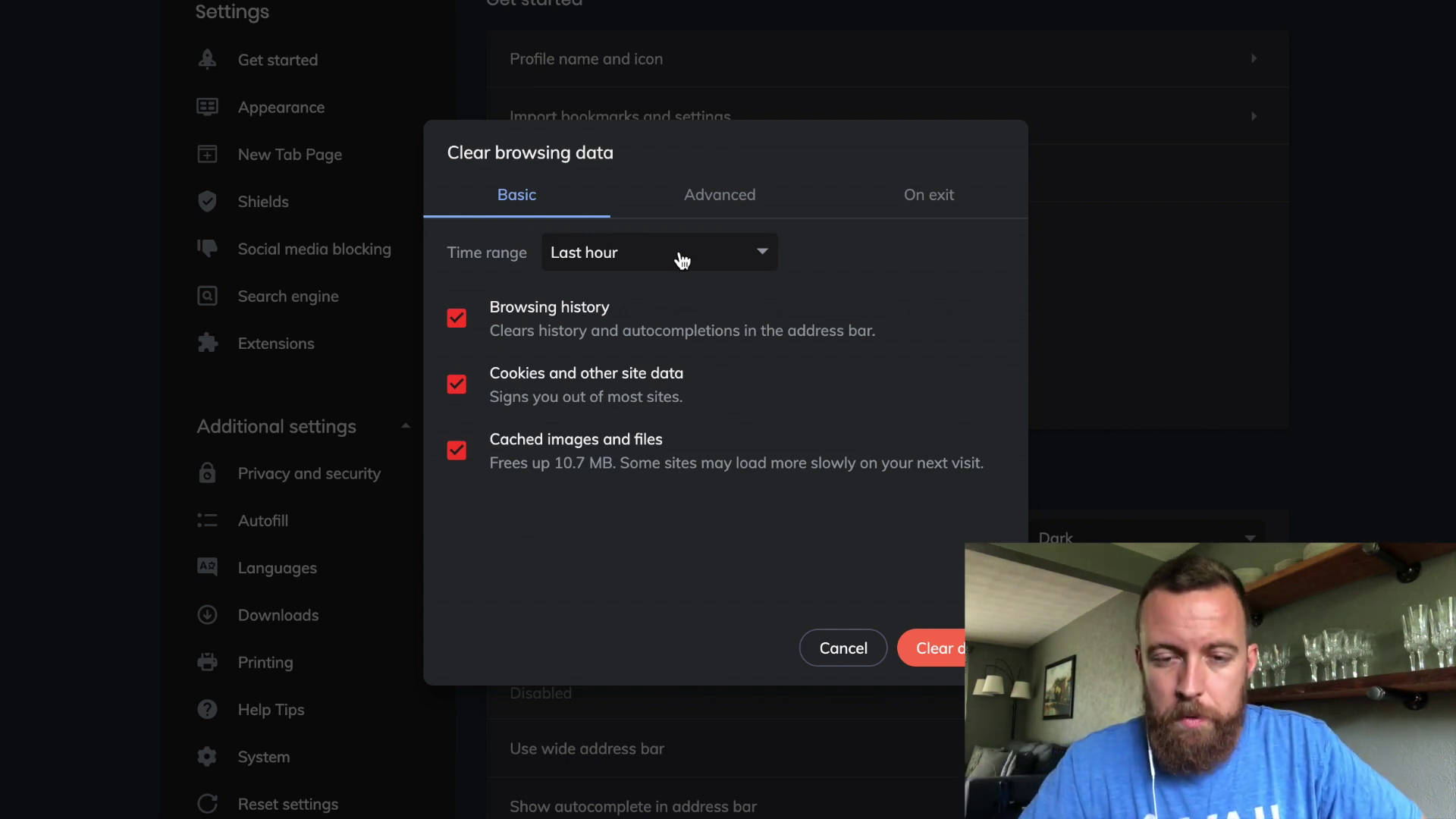
pyautogui.click(682, 261)
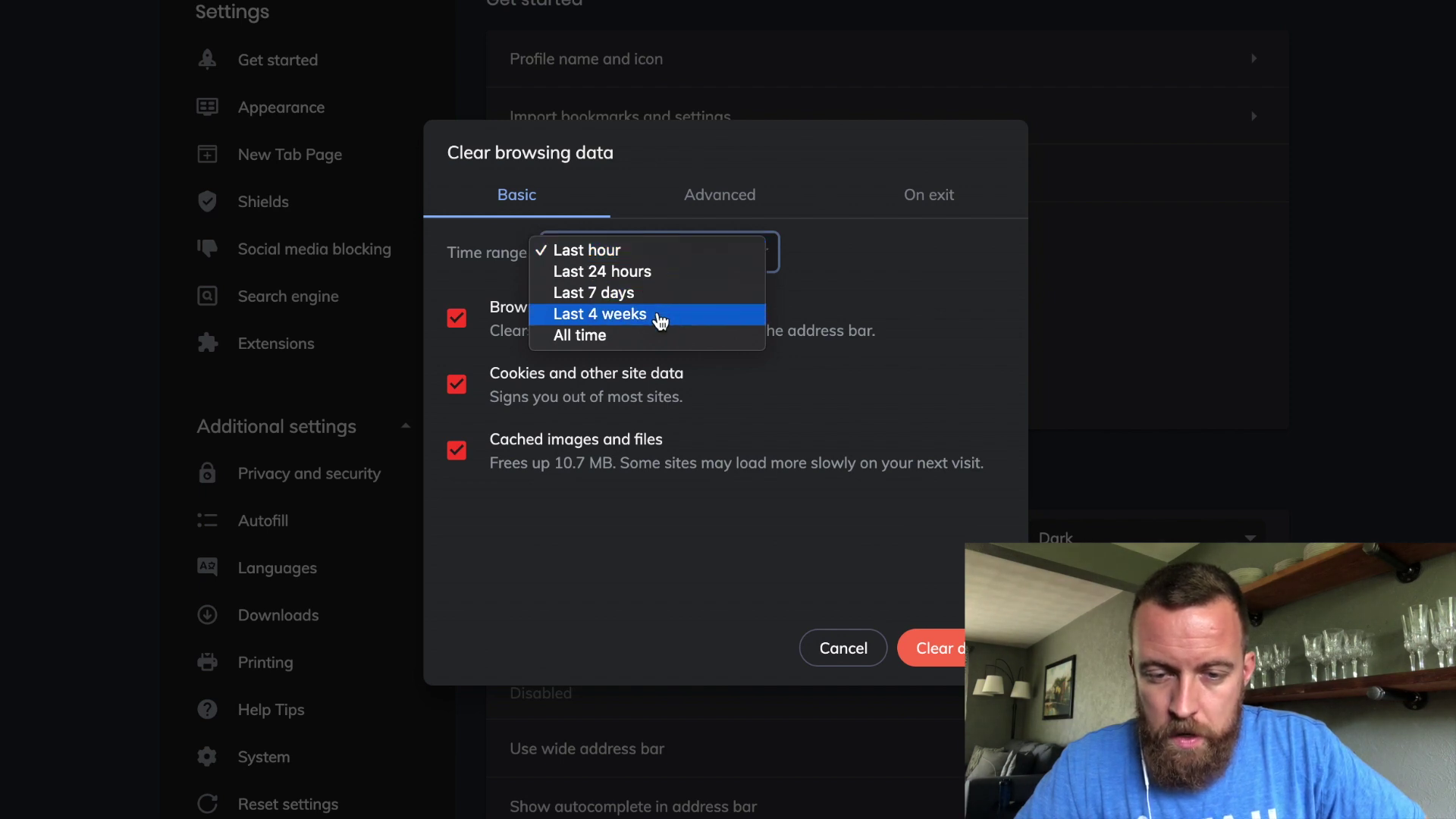
pyautogui.click(648, 338)
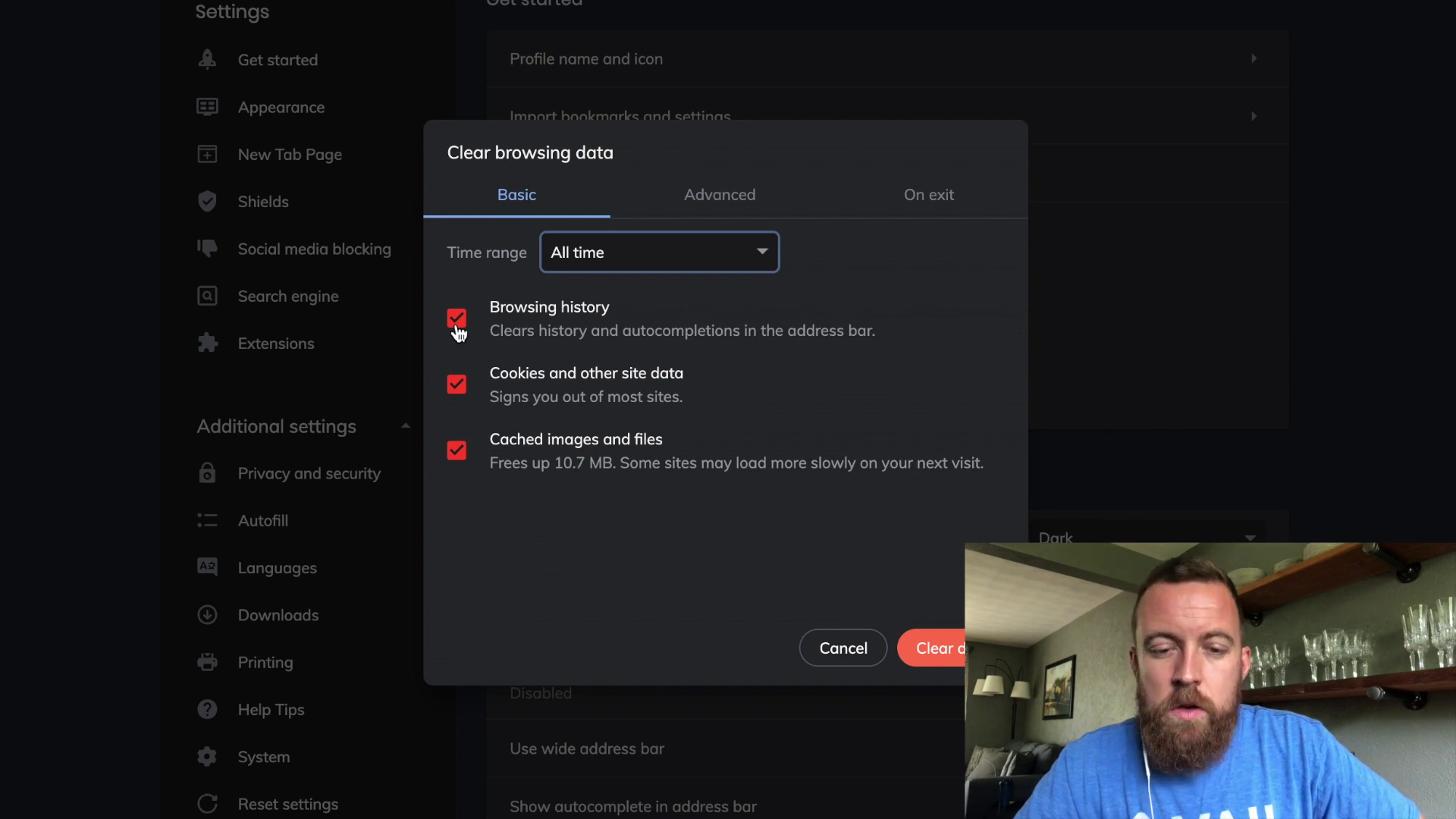
pyautogui.click(458, 387)
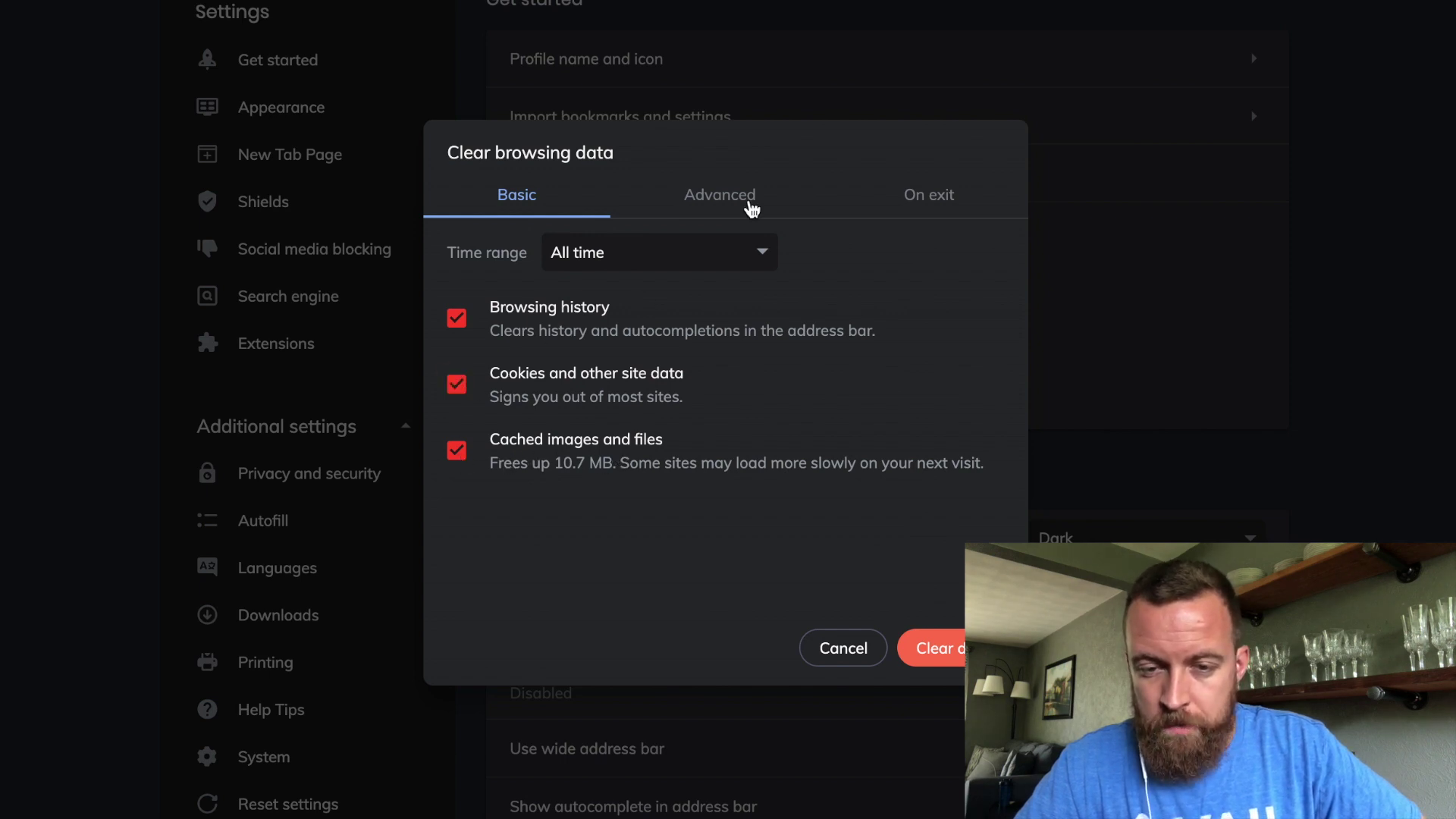
# Step: Review the advanced options, confirm All time, and clear history, cookies and cached files
pyautogui.click(752, 206)
pyautogui.scroll(-3, 753, 476)
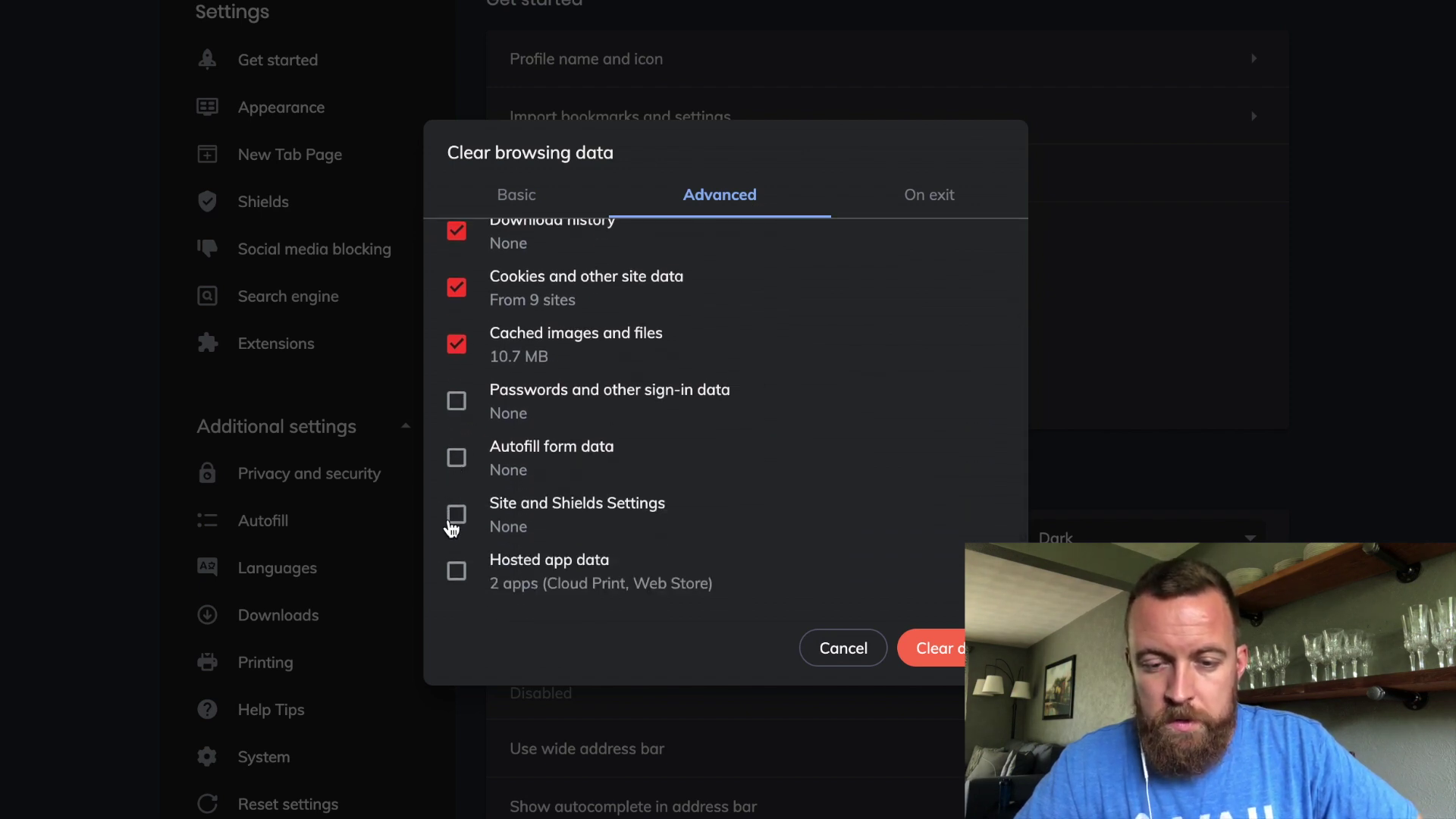
pyautogui.click(520, 193)
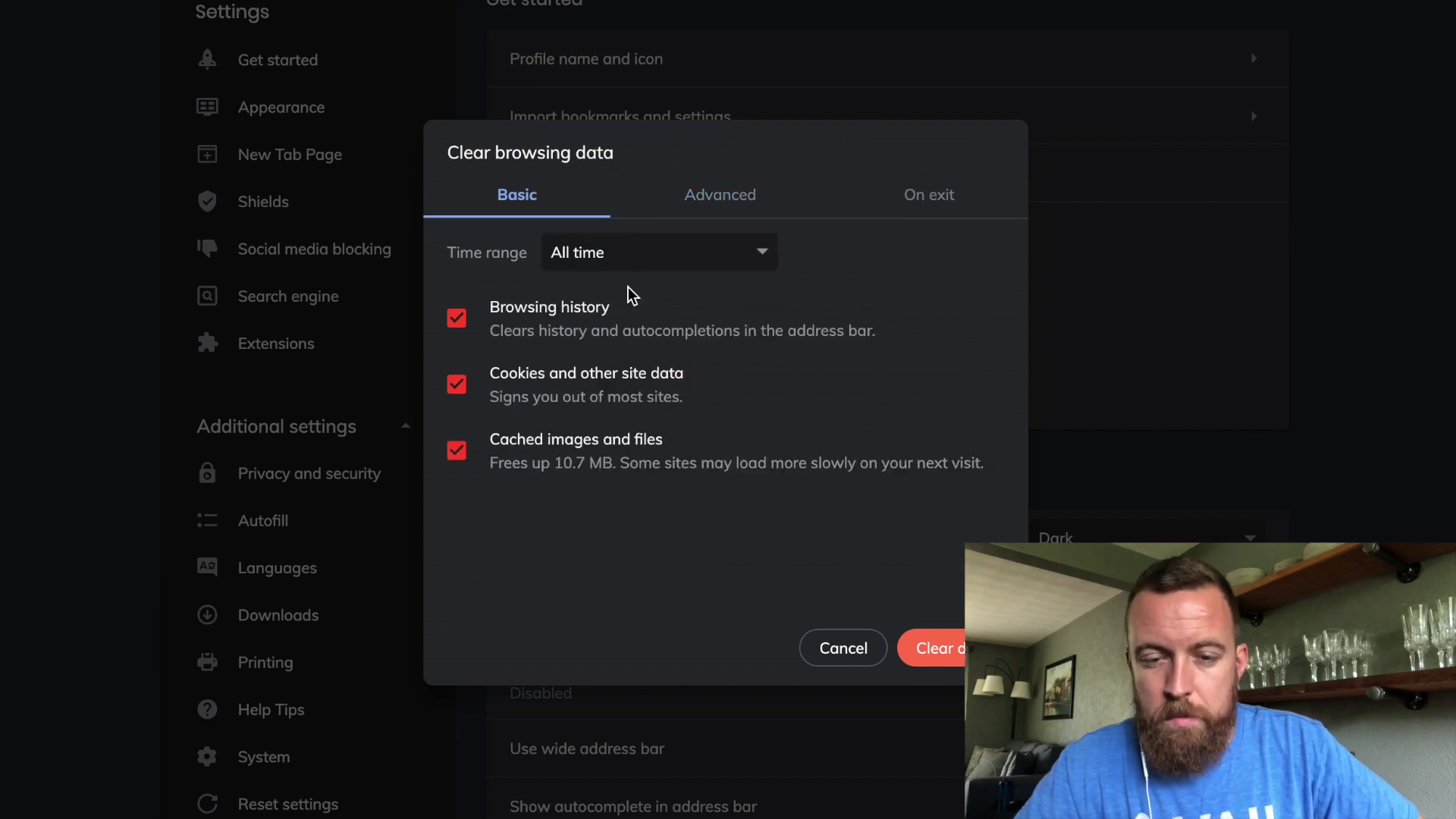
pyautogui.click(599, 270)
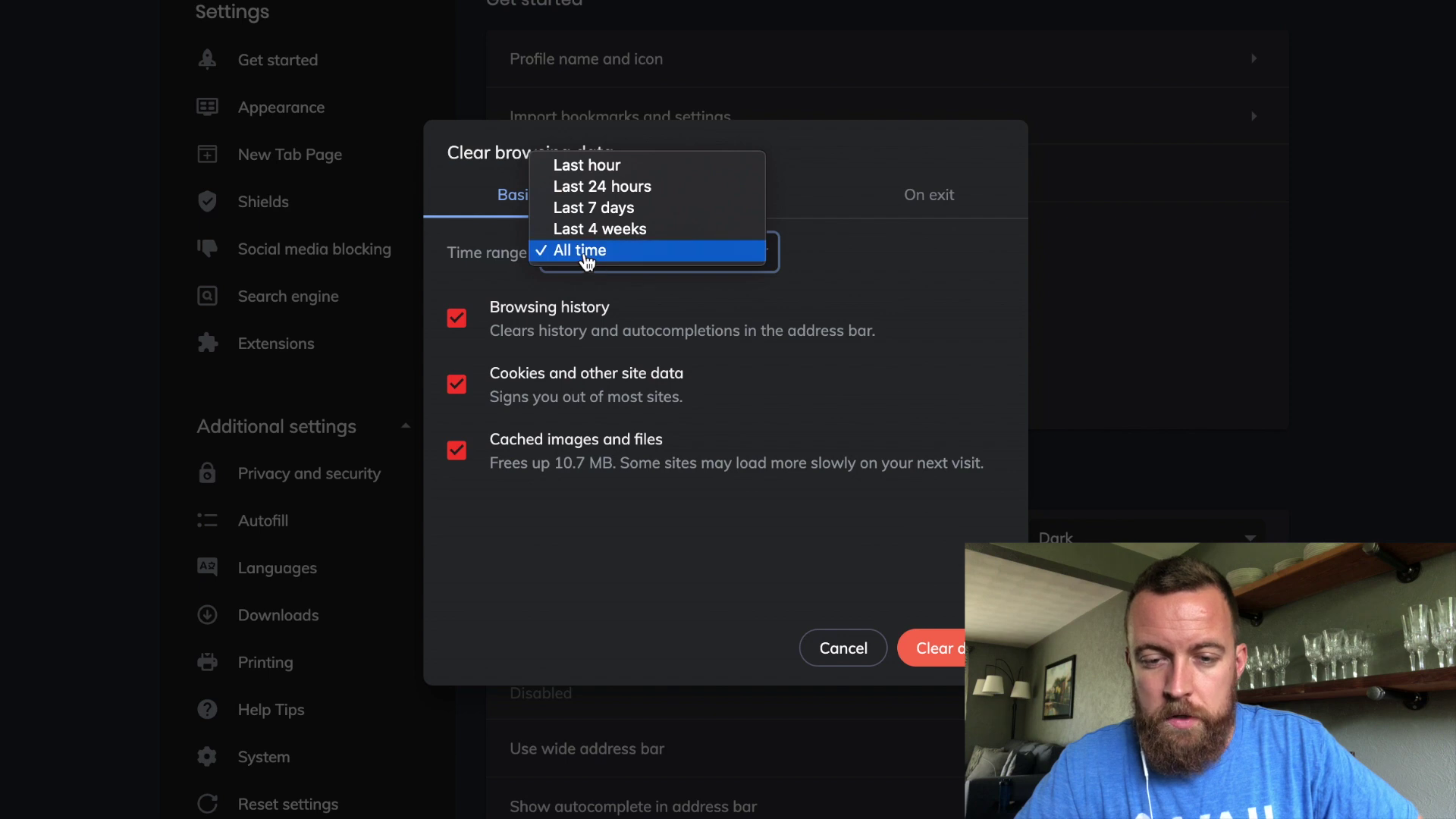
pyautogui.click(589, 255)
pyautogui.click(457, 386)
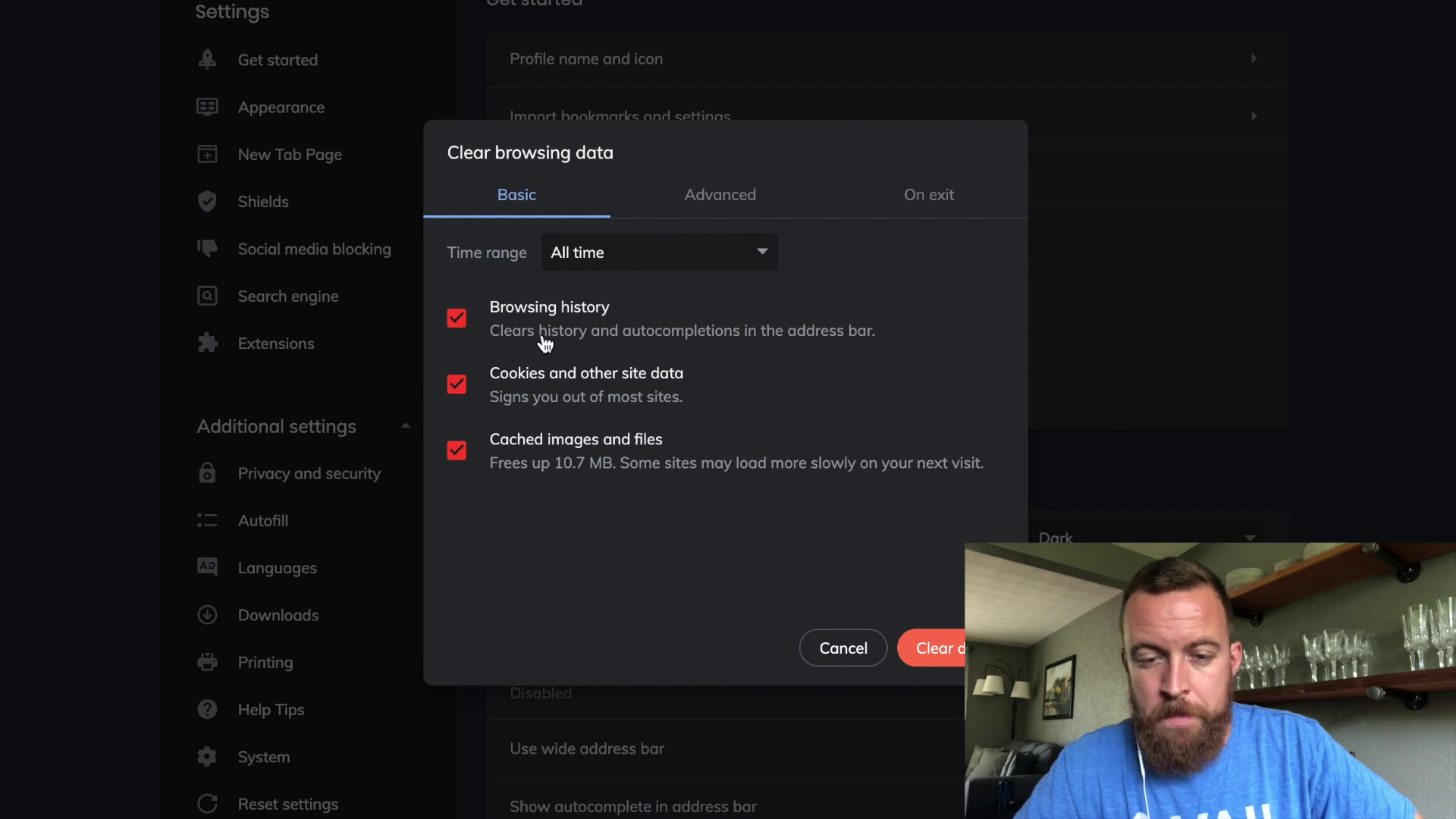
pyautogui.click(953, 648)
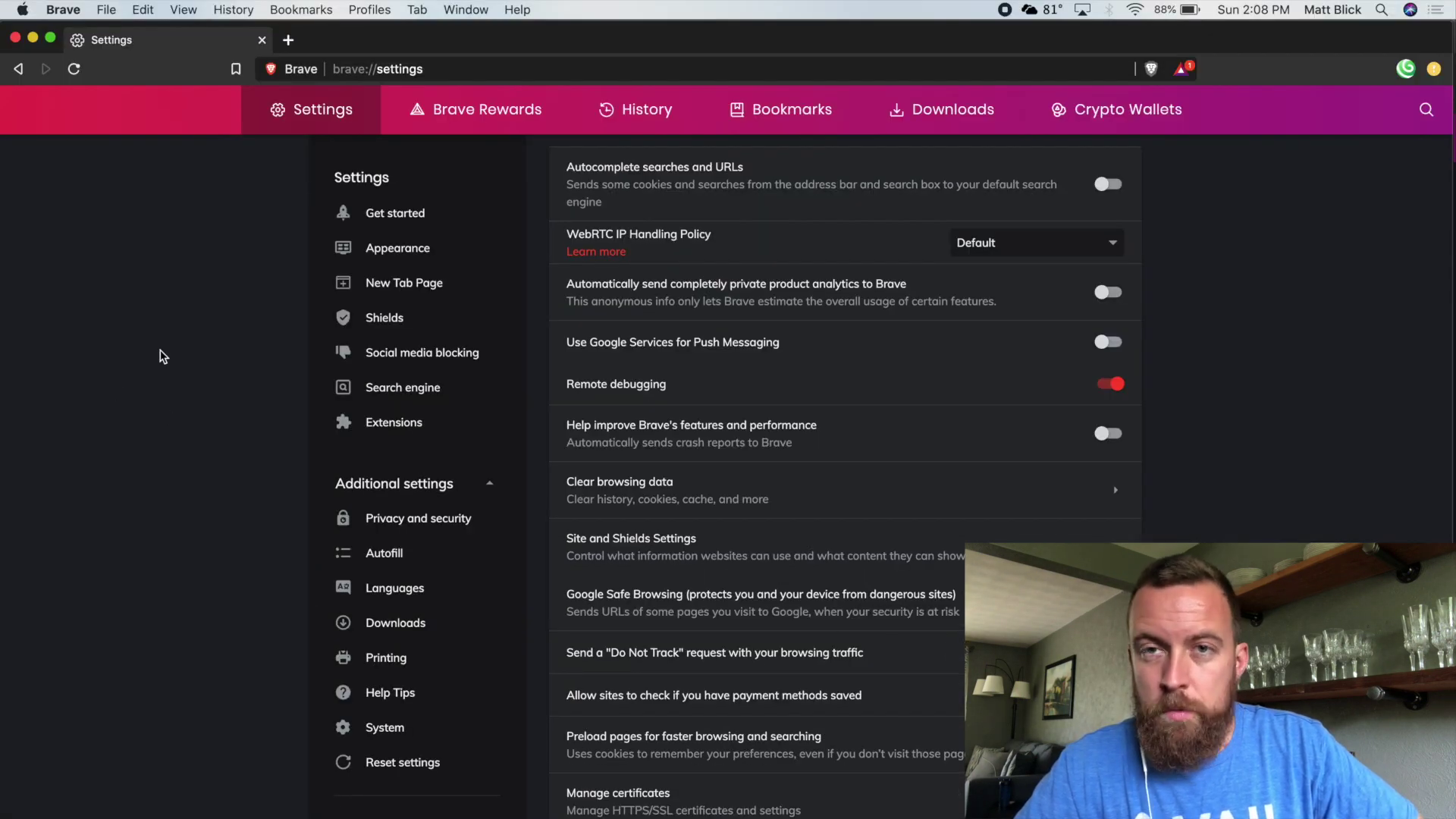
# Step: Go to brave.com in the current tab
pyautogui.click(430, 70)
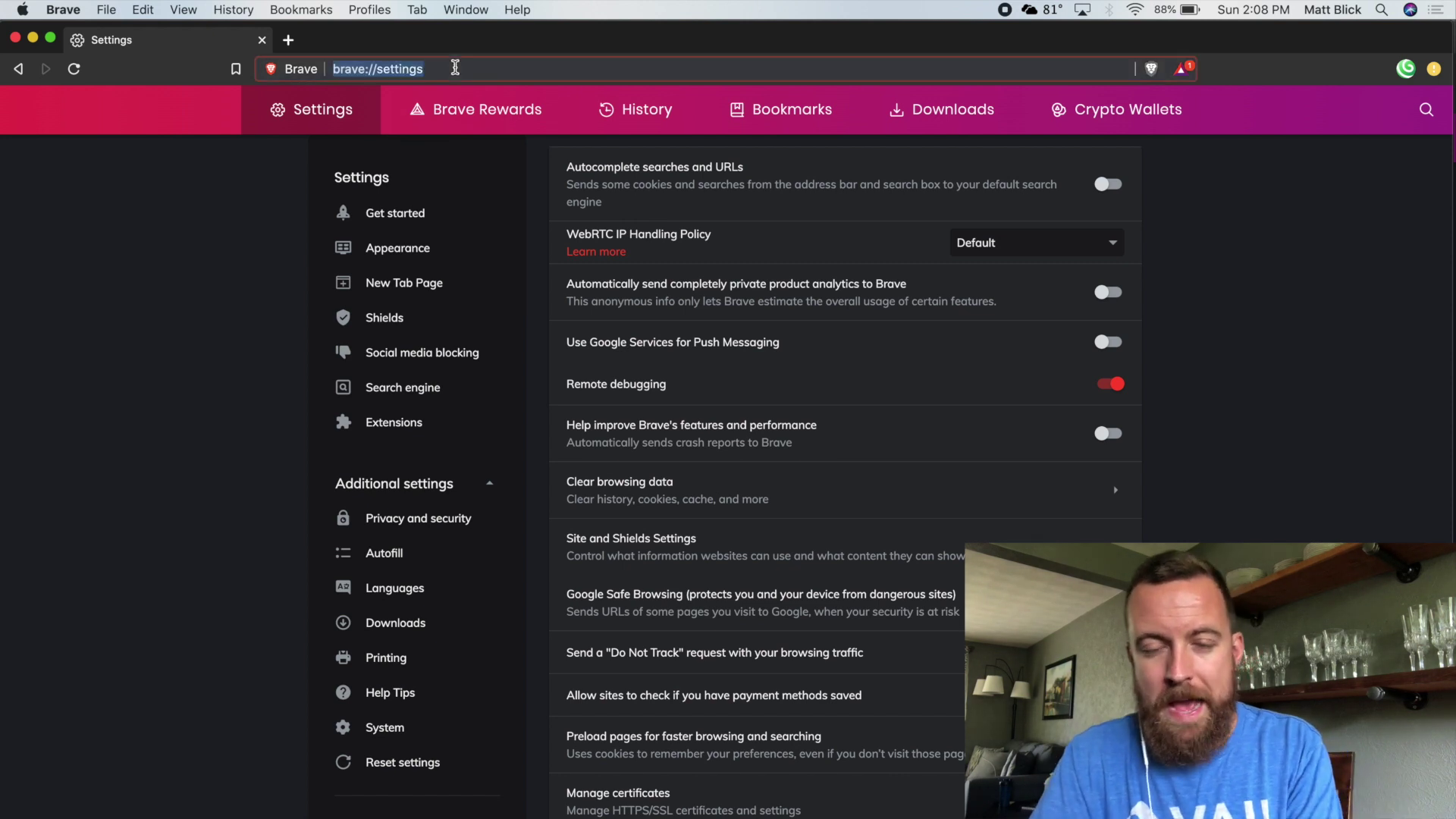
pyautogui.write('brave.com')
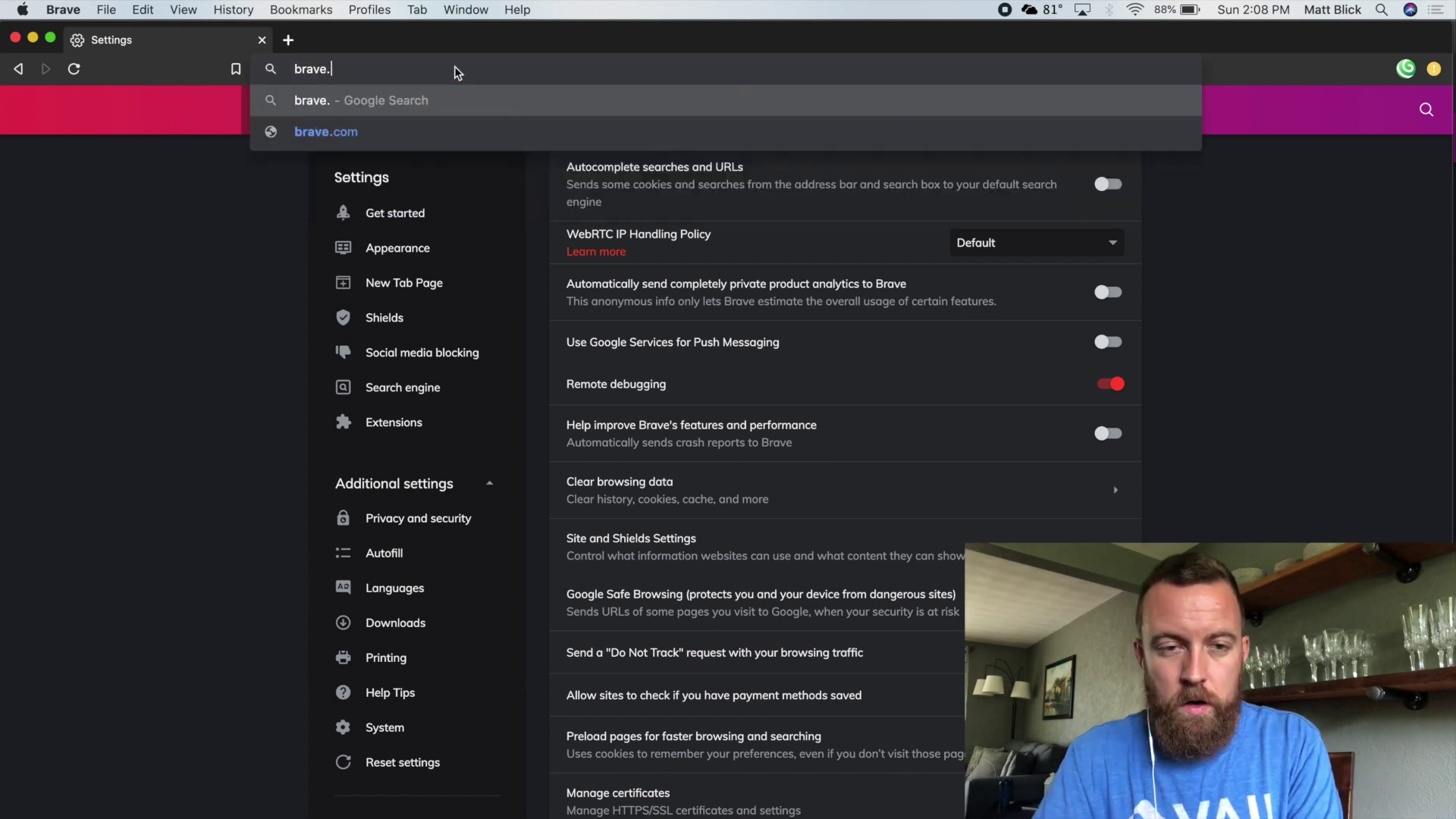
pyautogui.press('Return')
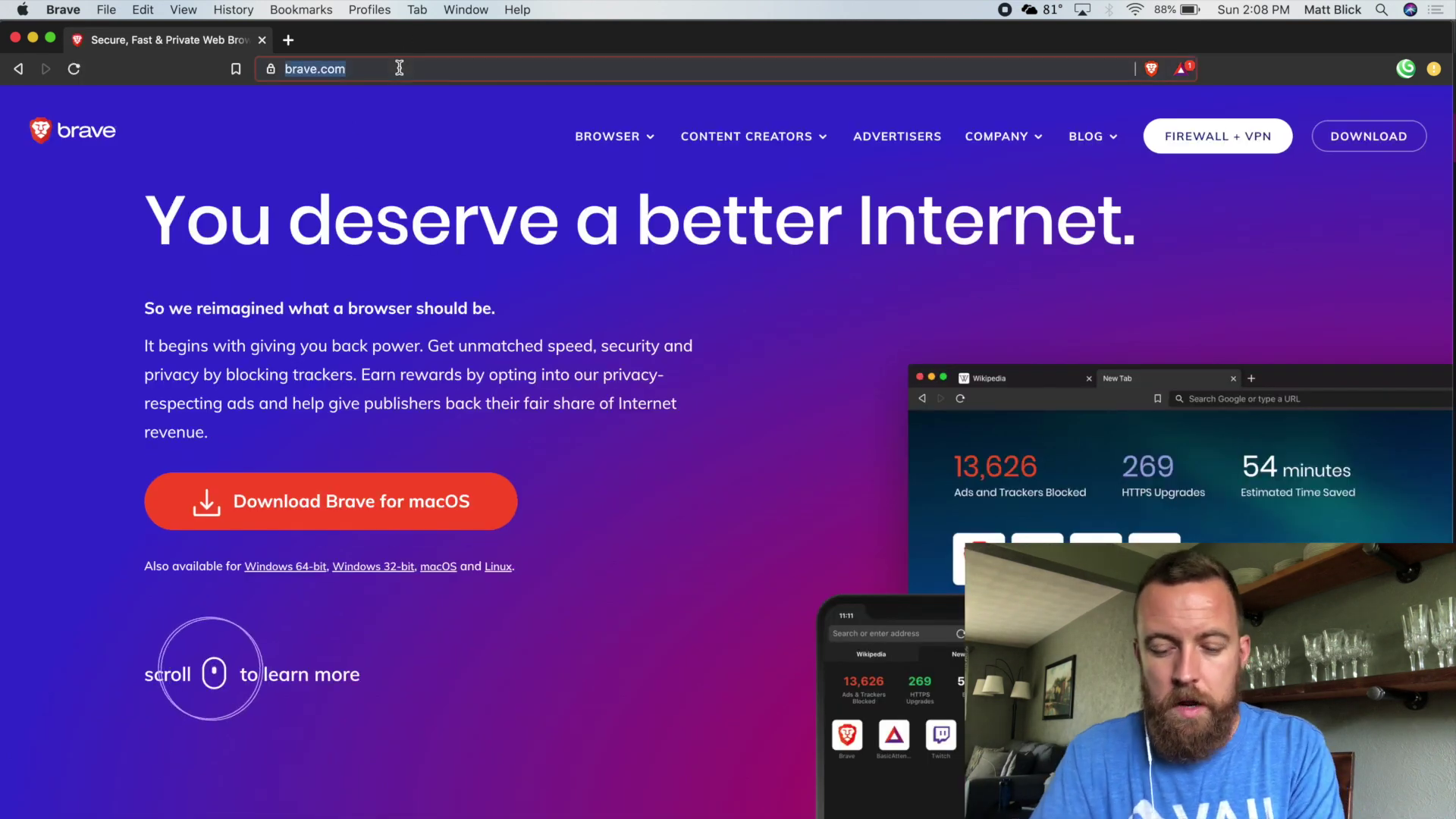
# Step: Enter cryptoblick with Ctrl+Return to load cryptoblick.com in the same tab
pyautogui.click(399, 68)
pyautogui.write('cryptoblick')
pyautogui.hotkey('ctrl', 'Return')
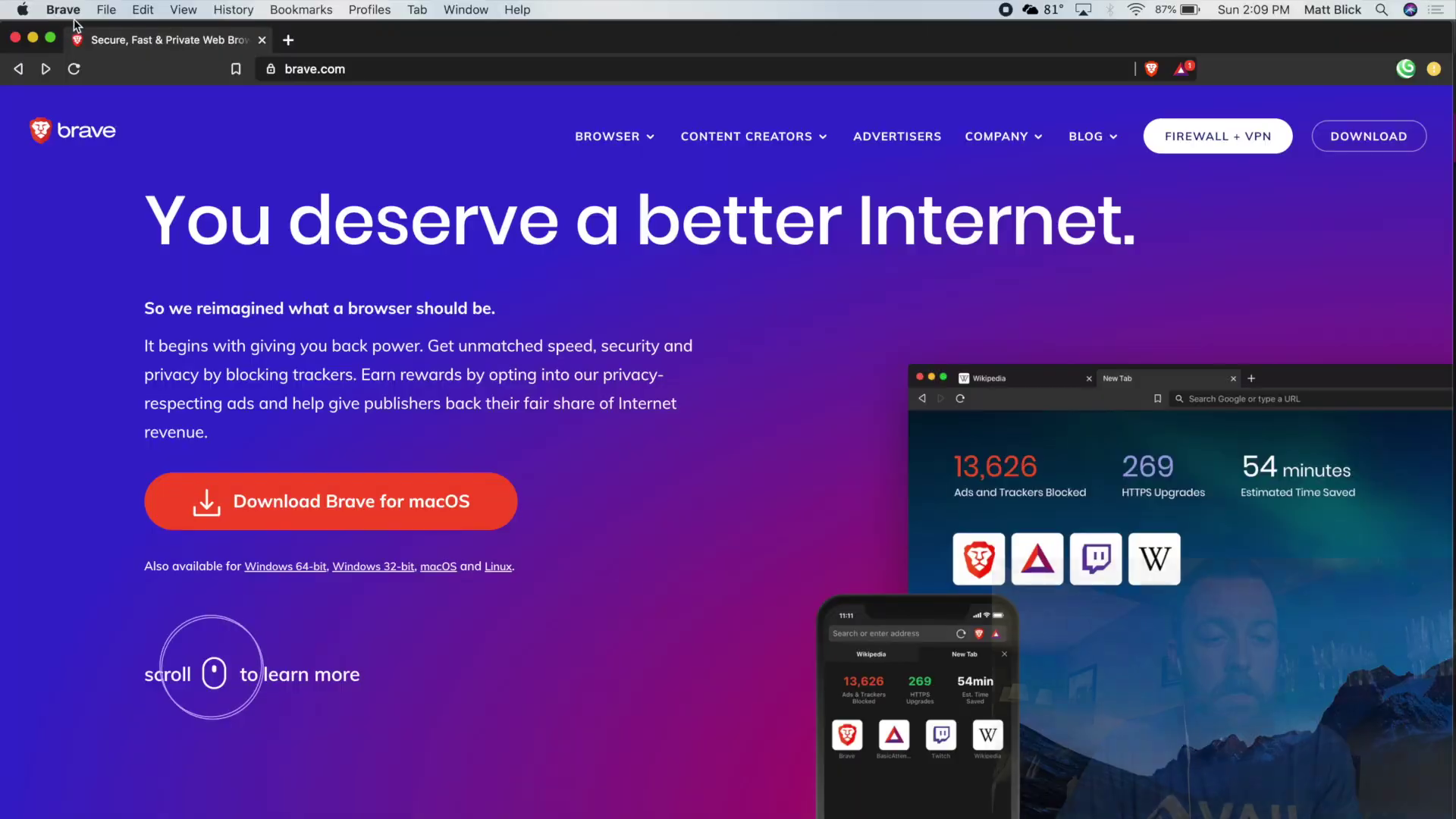
# Step: Clear browsing history, cookies and cached files again with the time range at All time
pyautogui.click(63, 9)
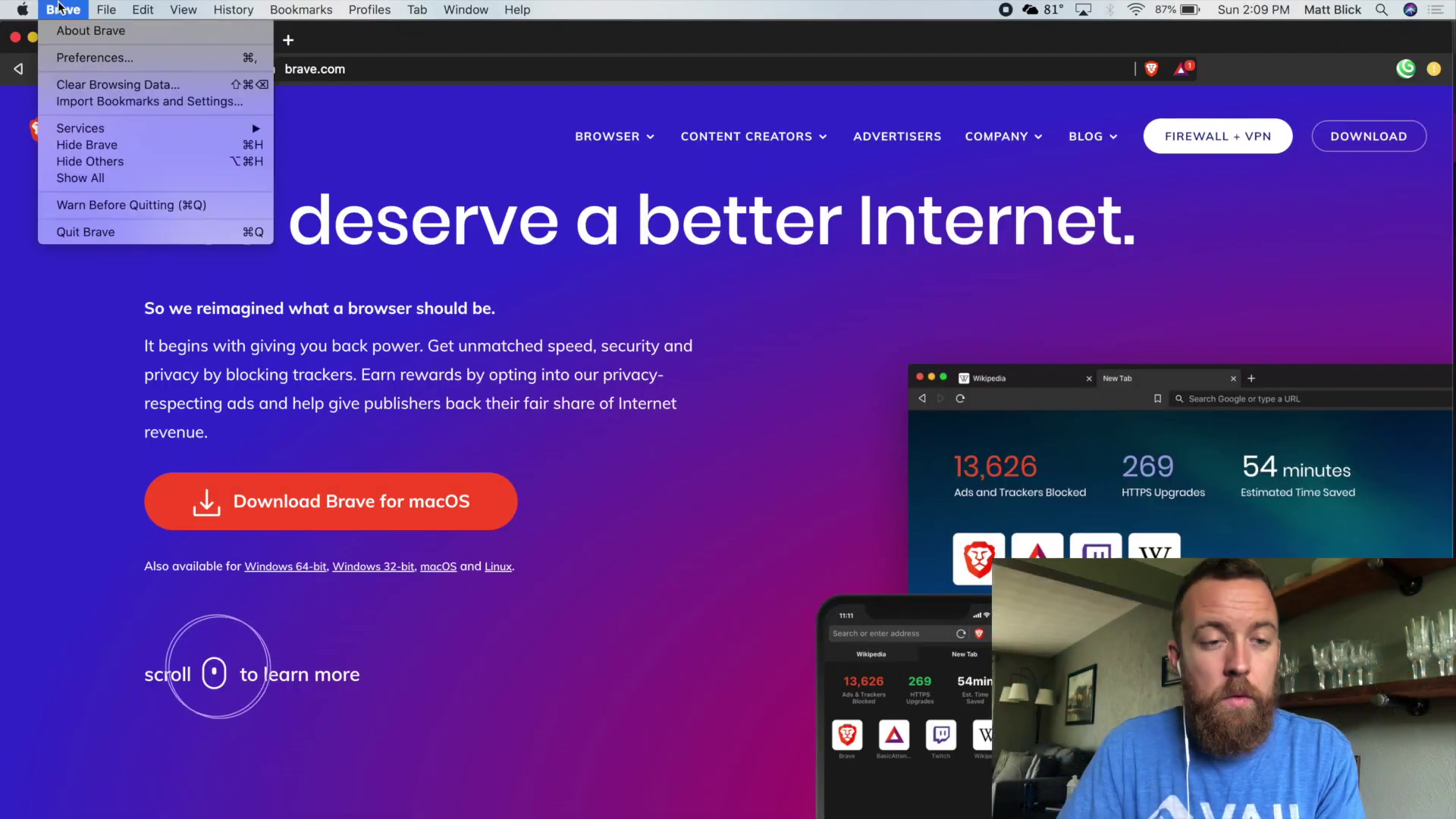
pyautogui.click(76, 84)
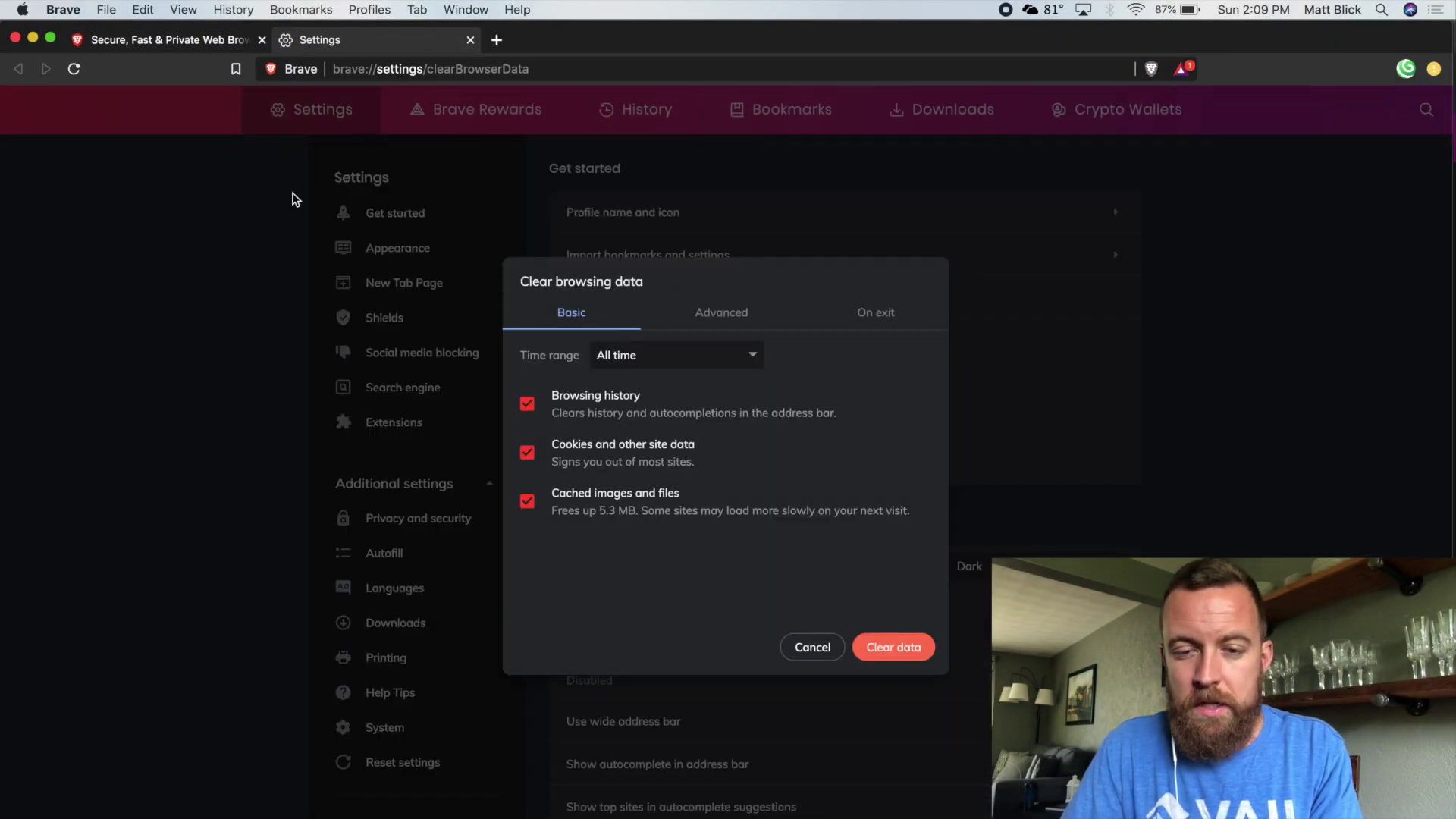
pyautogui.click(655, 367)
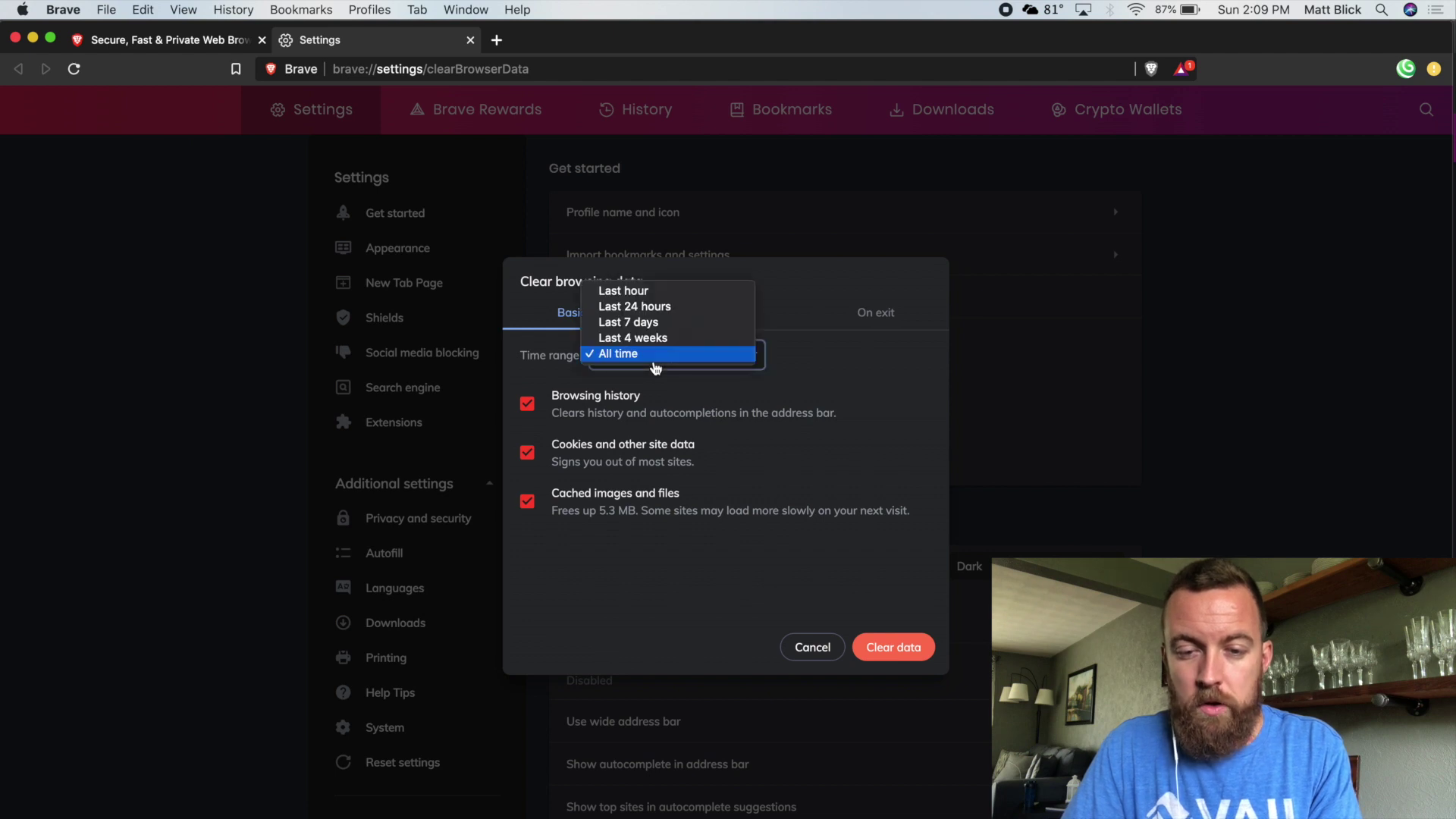
pyautogui.click(650, 362)
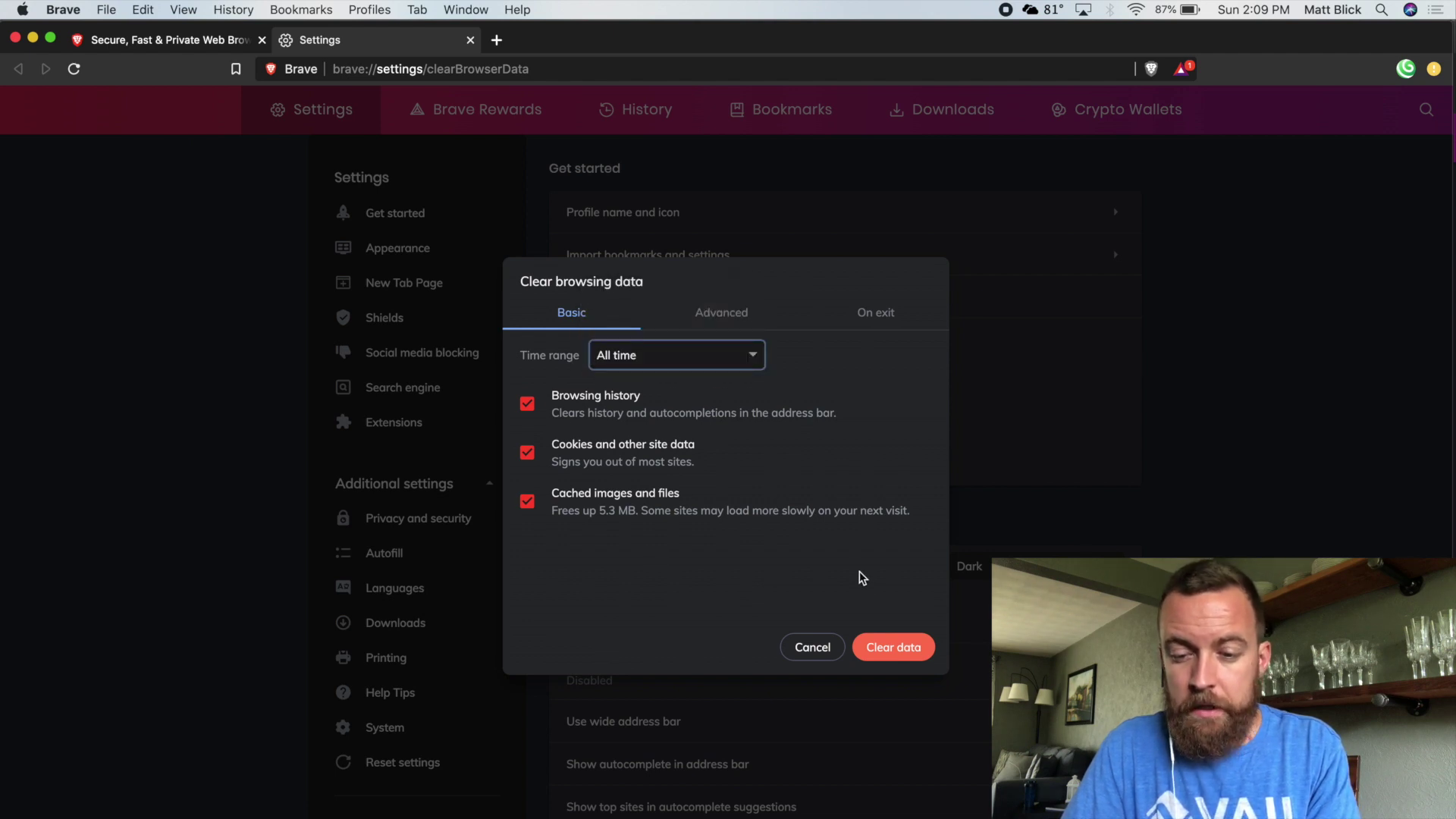
pyautogui.click(876, 648)
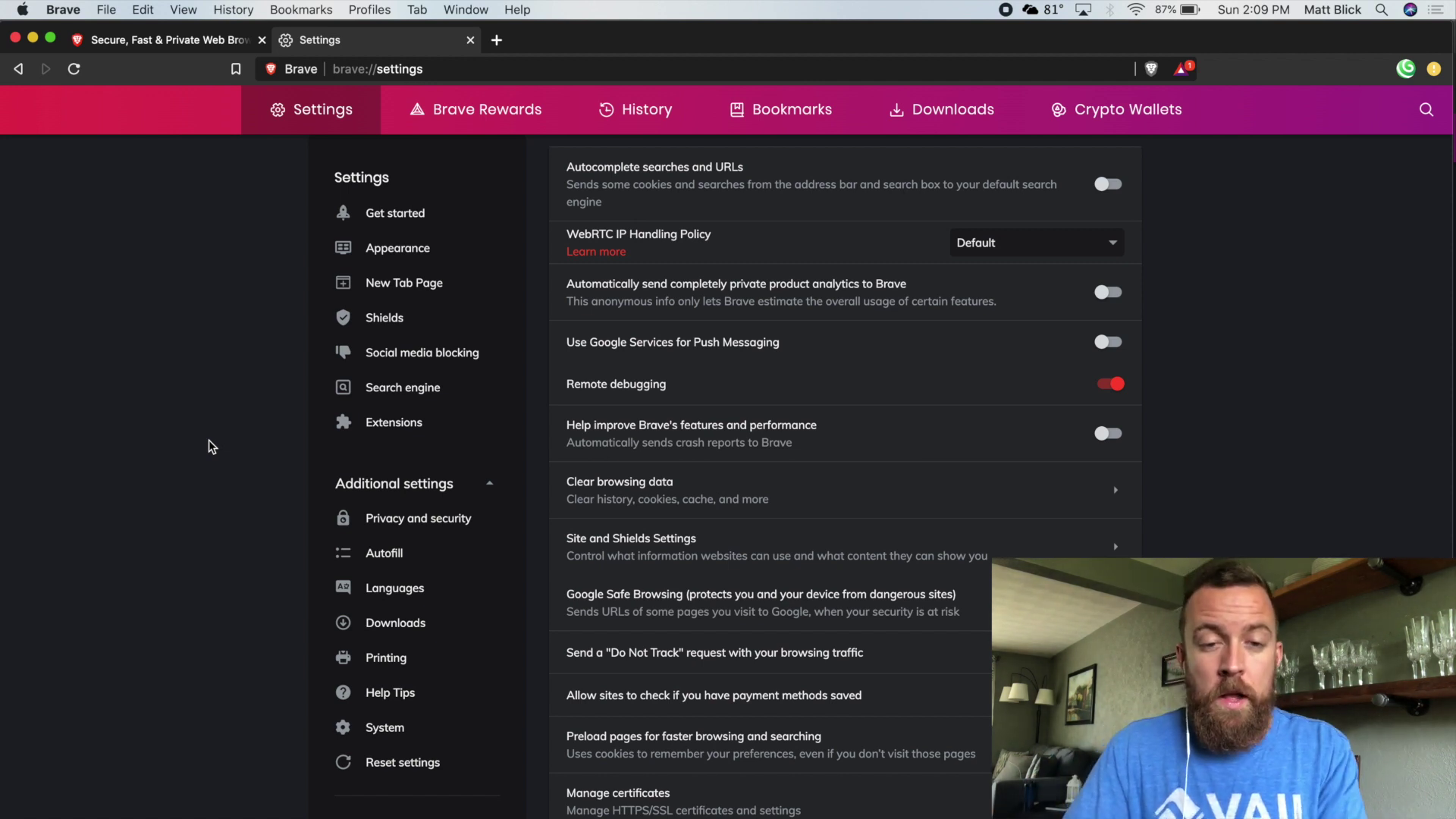
# Step: Close the Settings tab with Cmd+W, leaving the brave.com page
pyautogui.press('super+w')
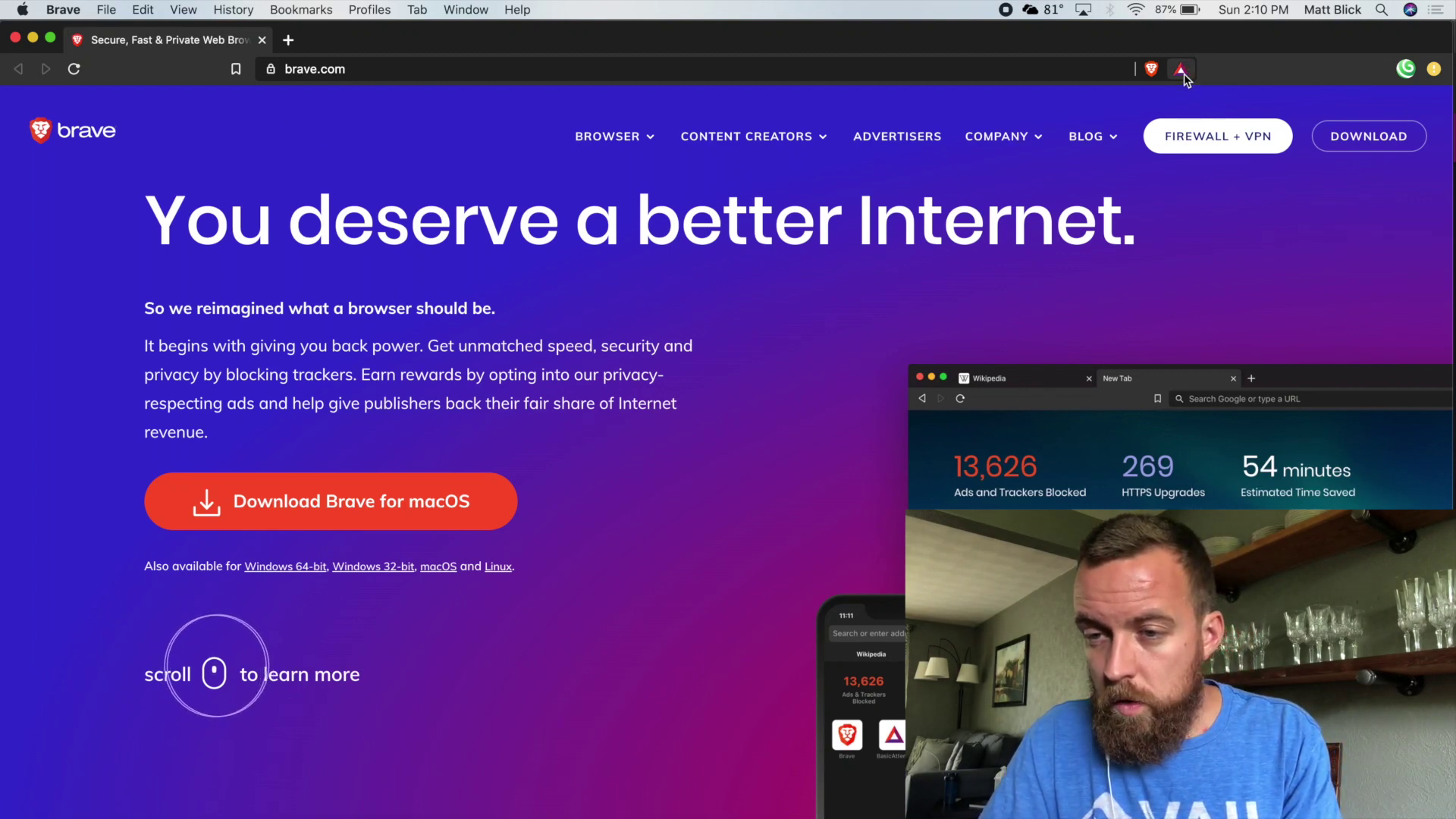
# Step: Open and dismiss the Rewards summary, then switch to the other Brave window
pyautogui.click(1185, 74)
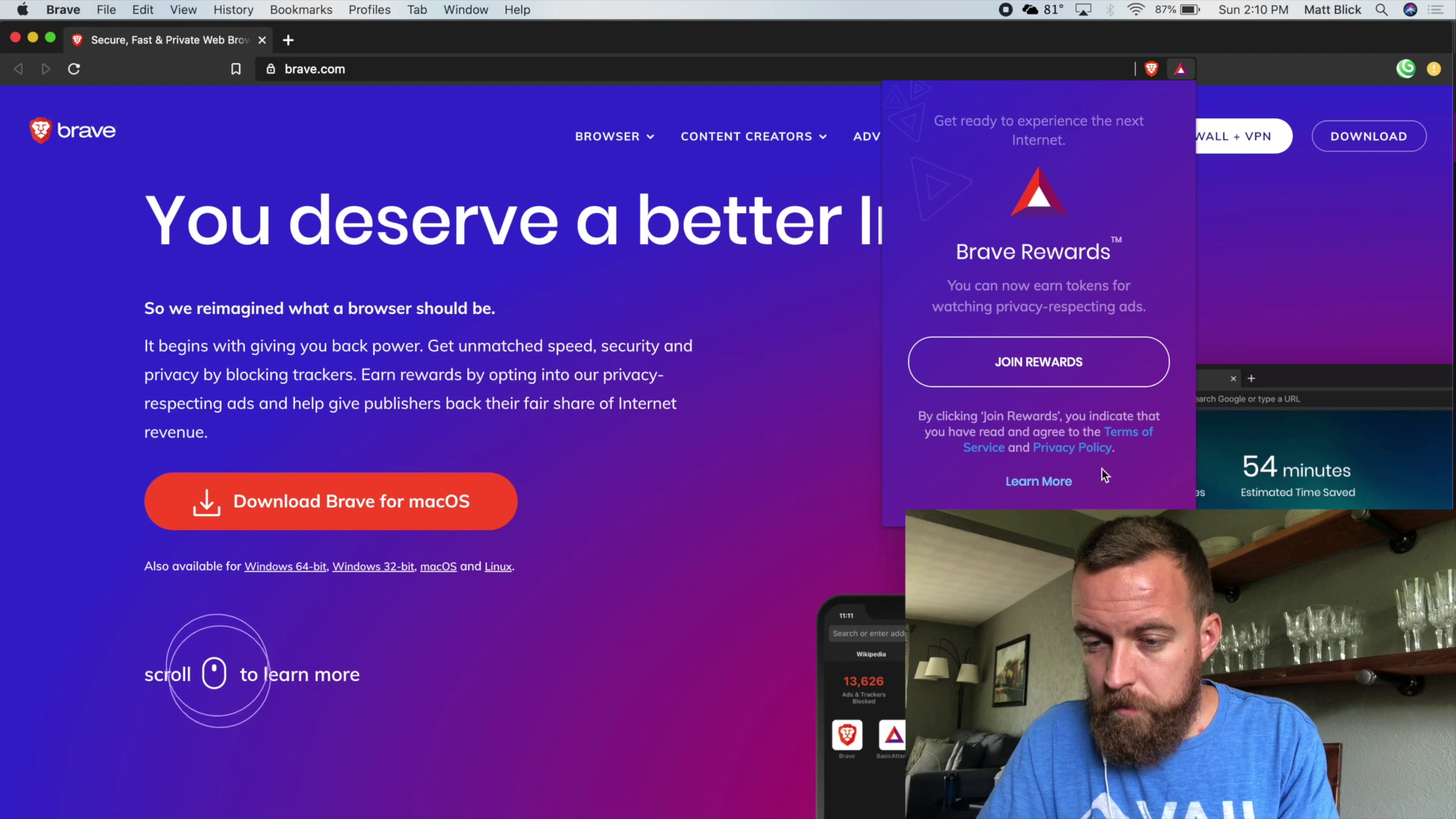
pyautogui.click(729, 341)
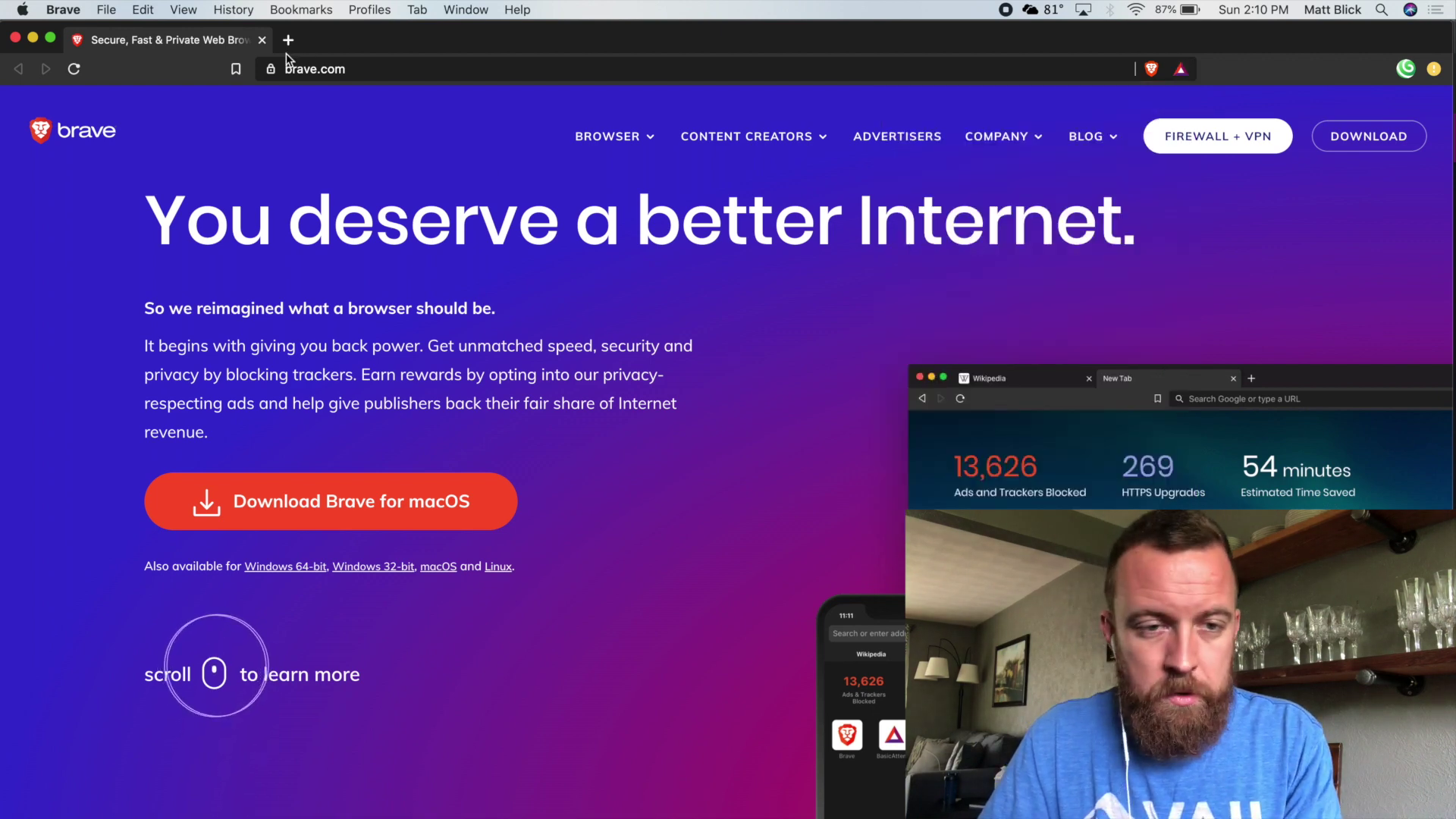
pyautogui.press('super+grave')
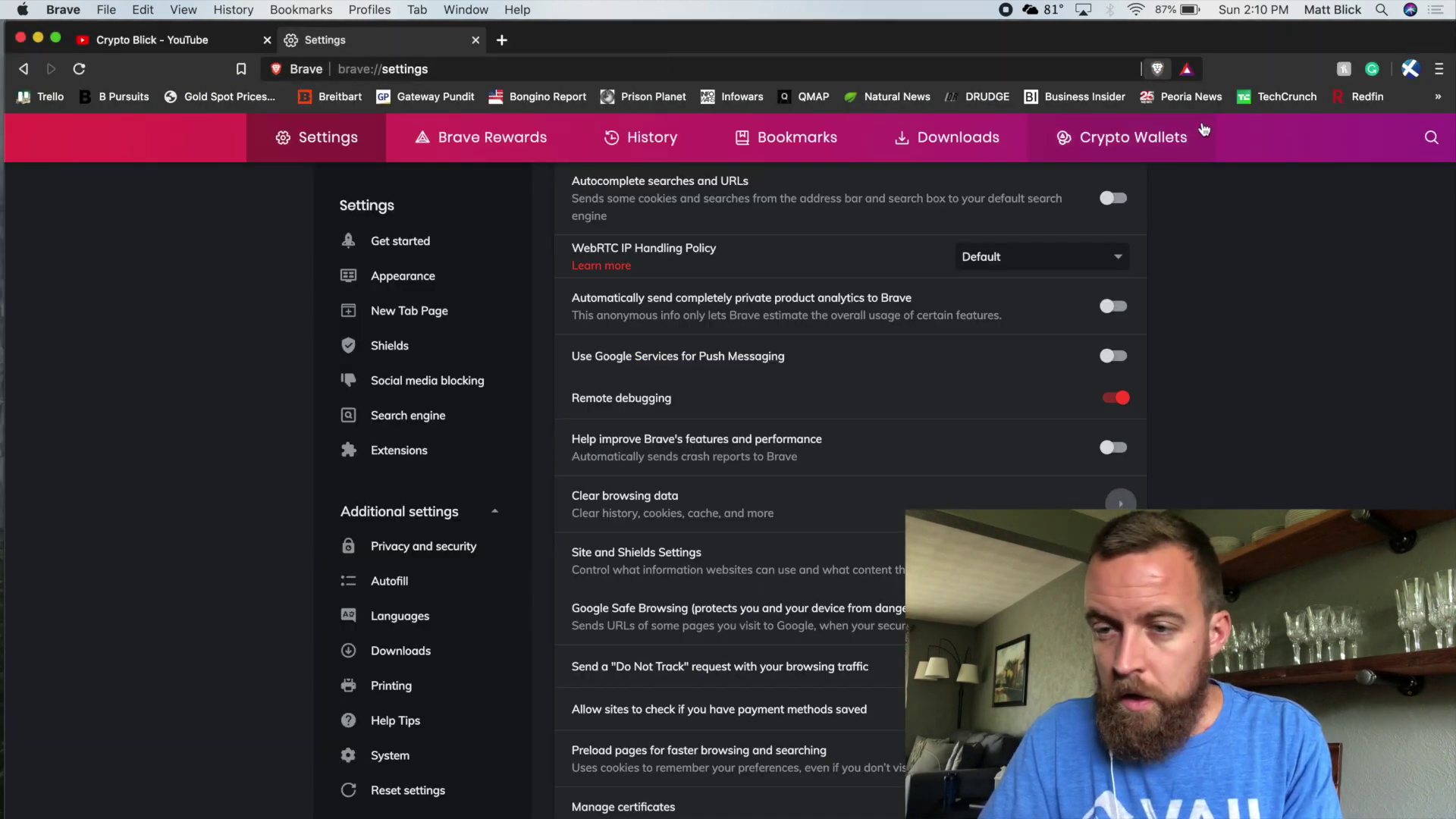
# Step: Open the full Rewards page's ads settings and keep the limit at 5 ads per hour
pyautogui.click(1187, 68)
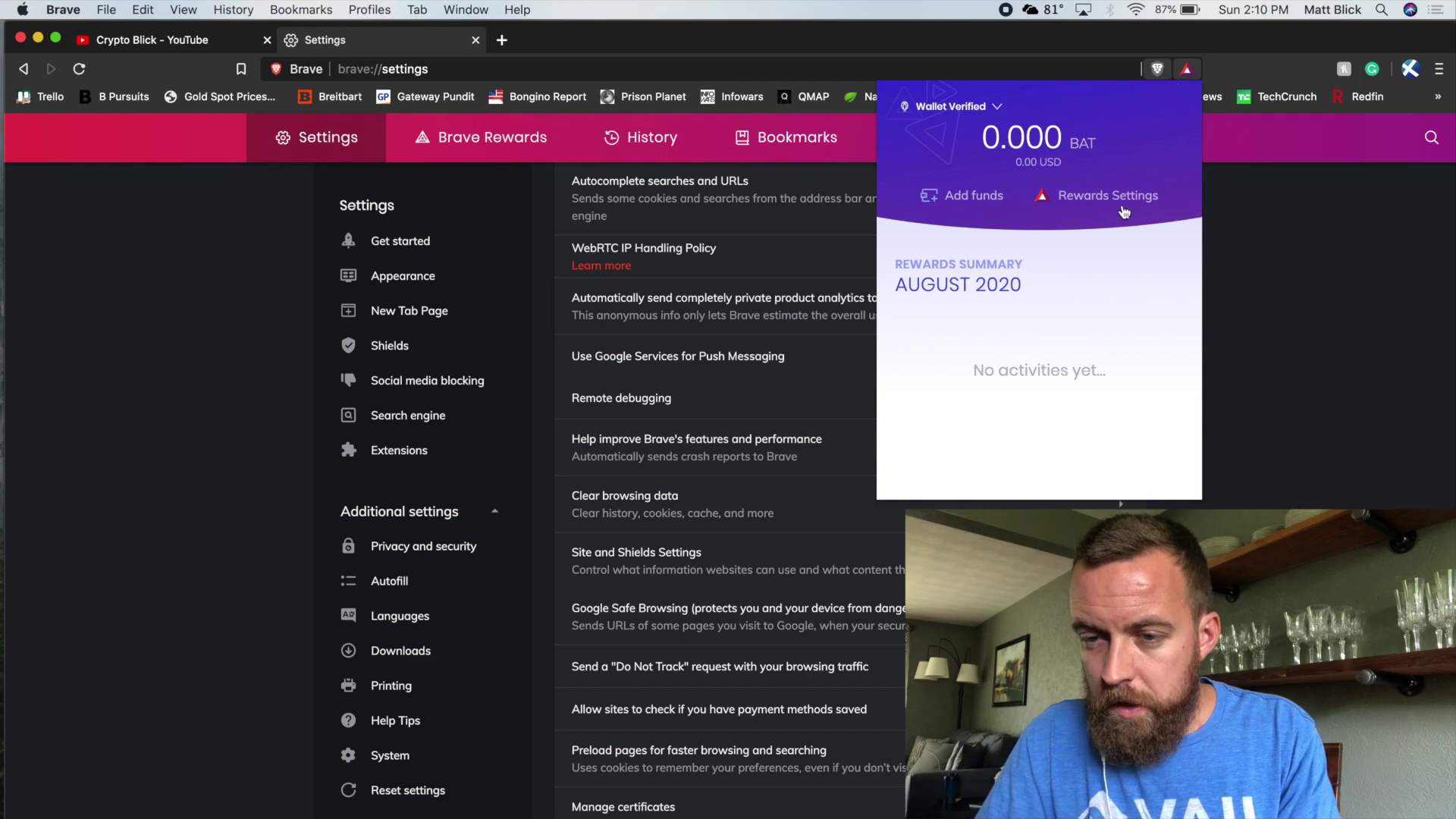
pyautogui.click(1125, 199)
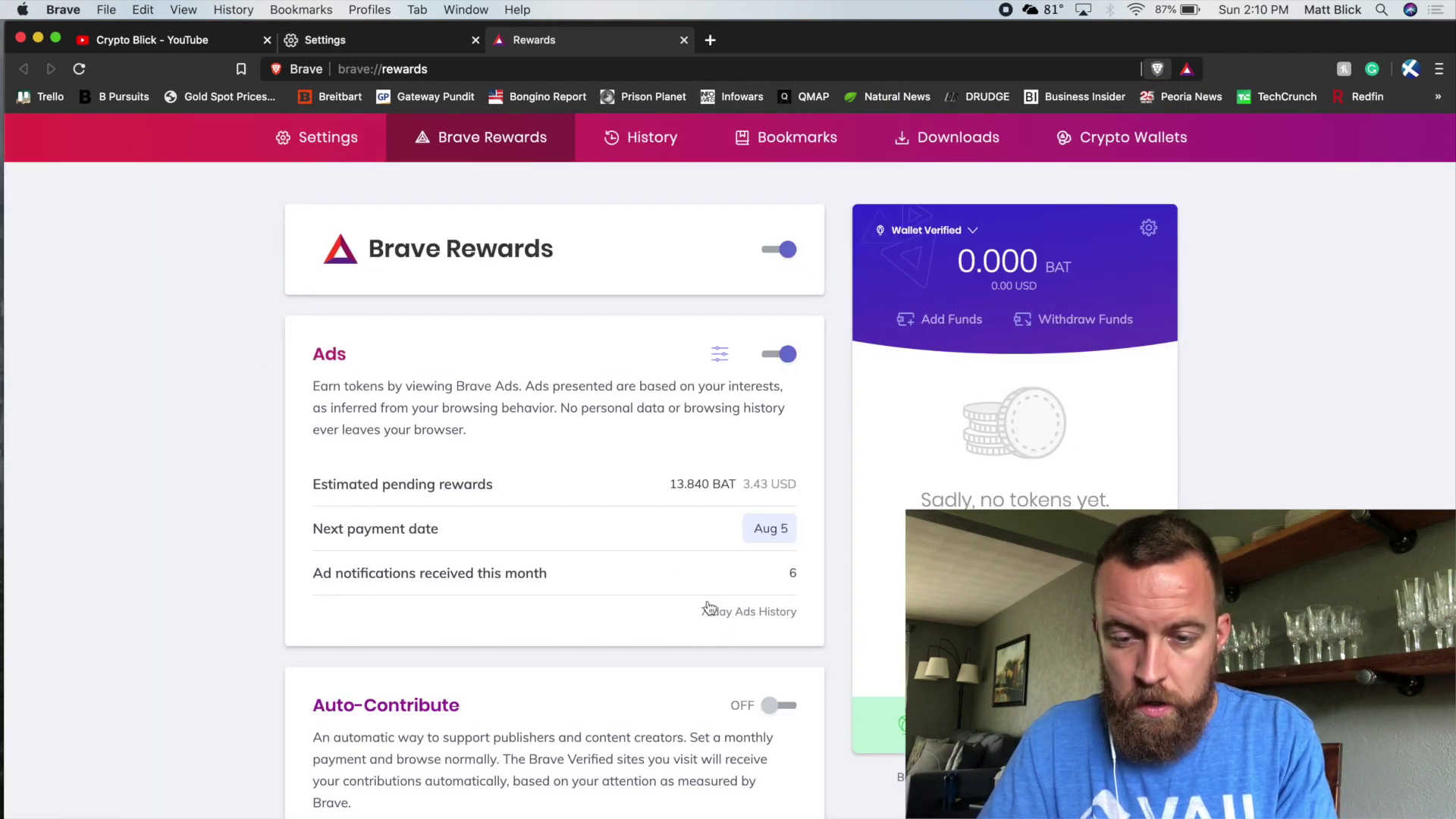
pyautogui.click(720, 354)
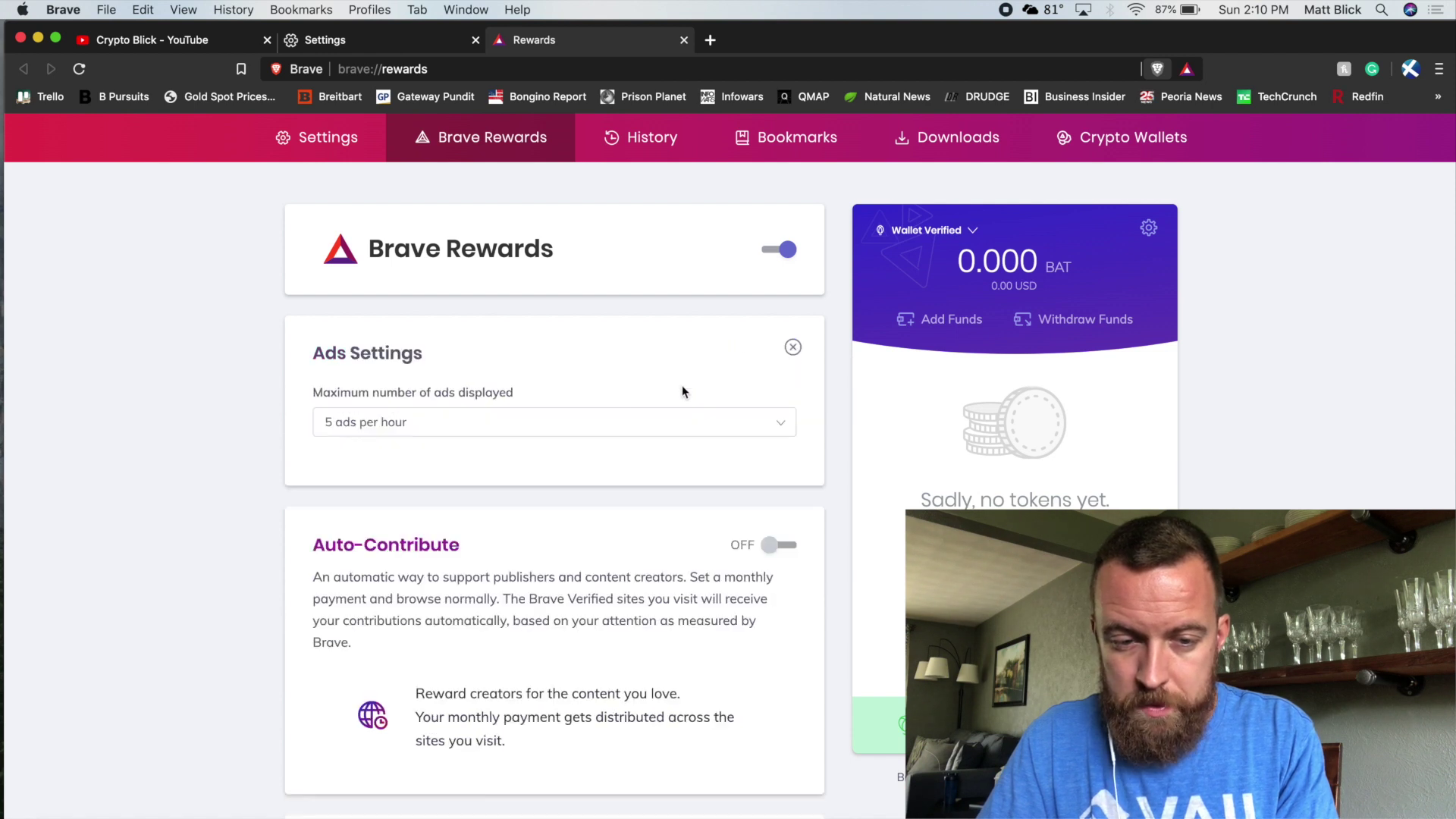
pyautogui.click(449, 432)
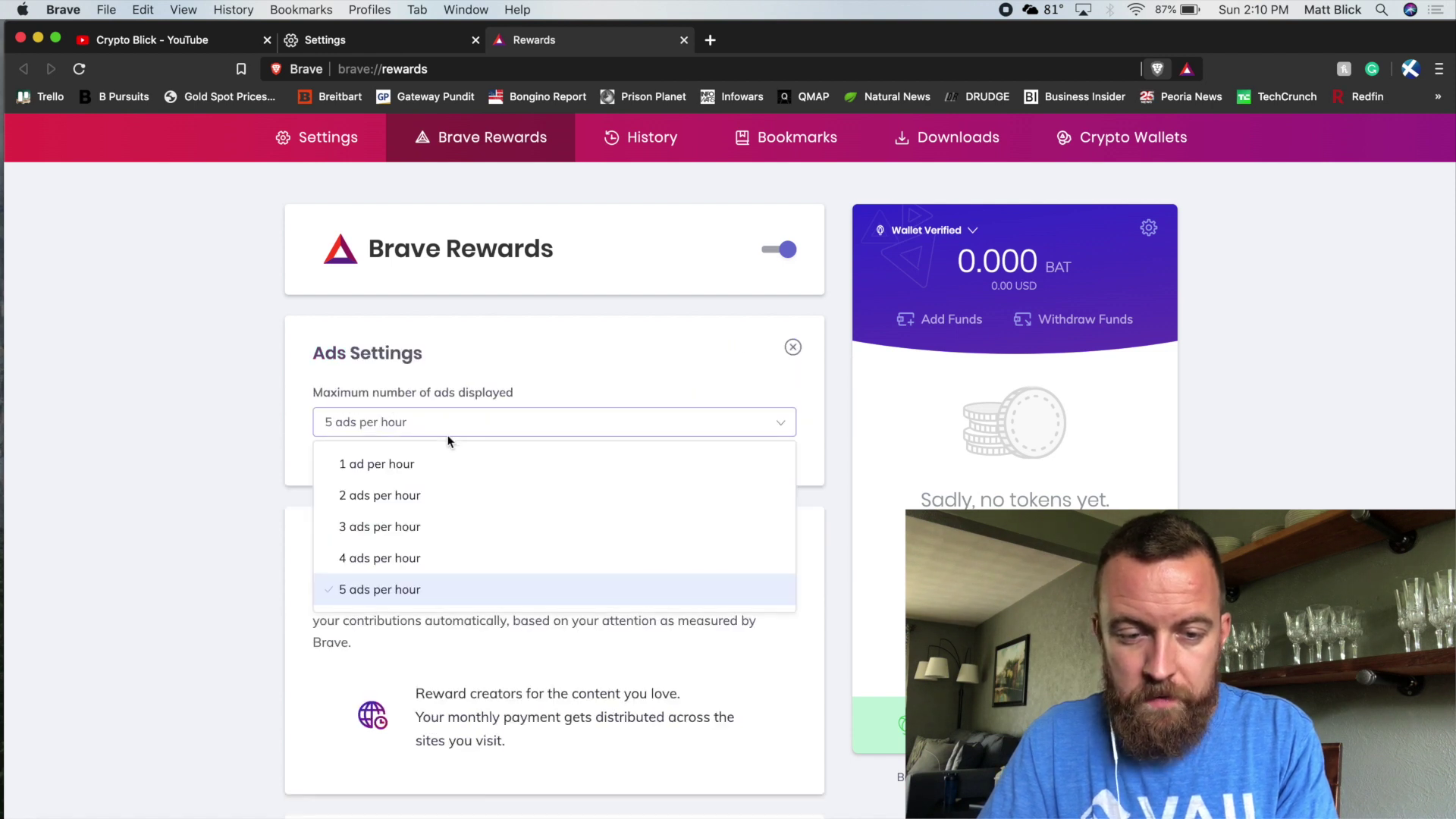
pyautogui.click(398, 590)
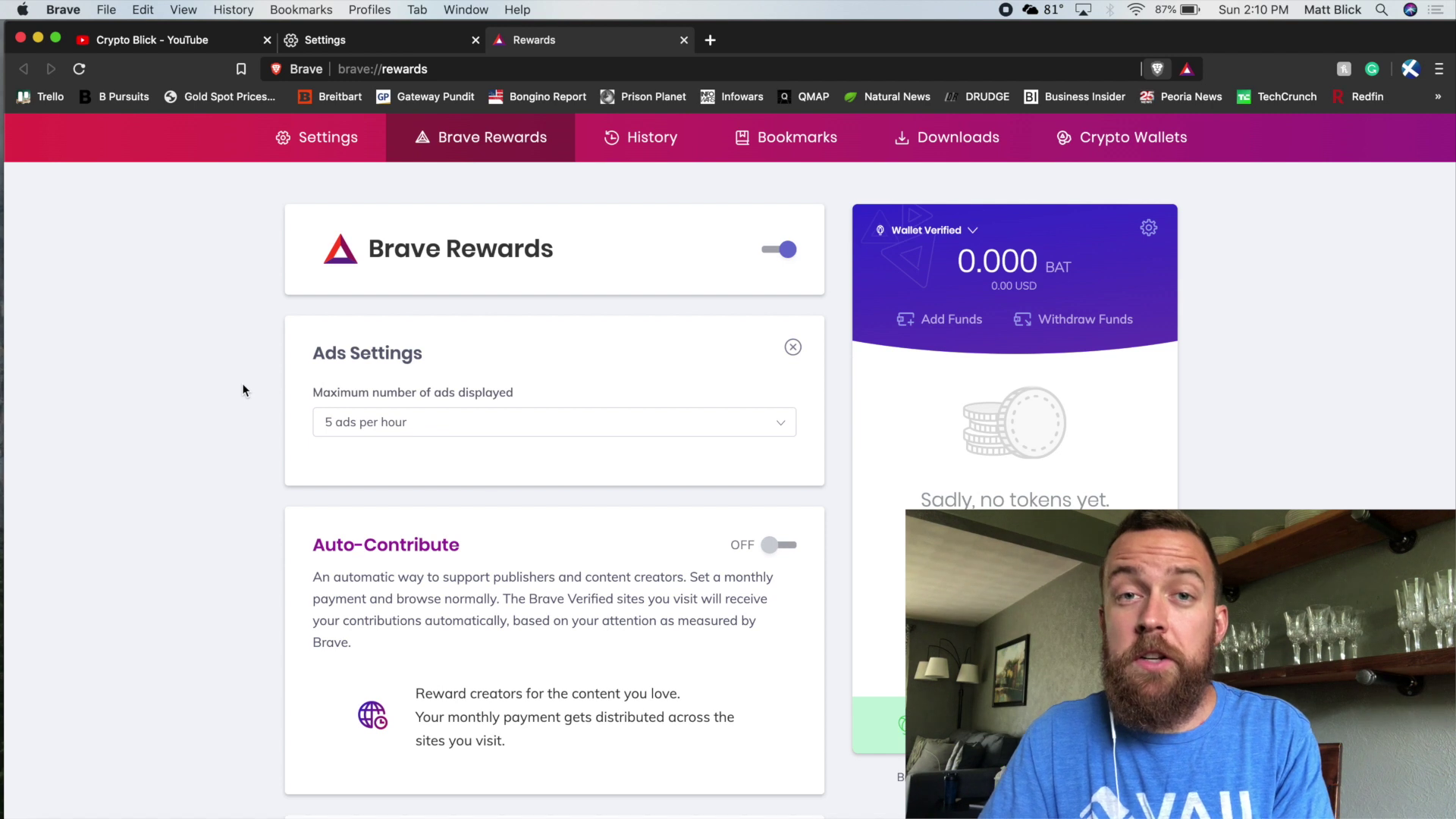